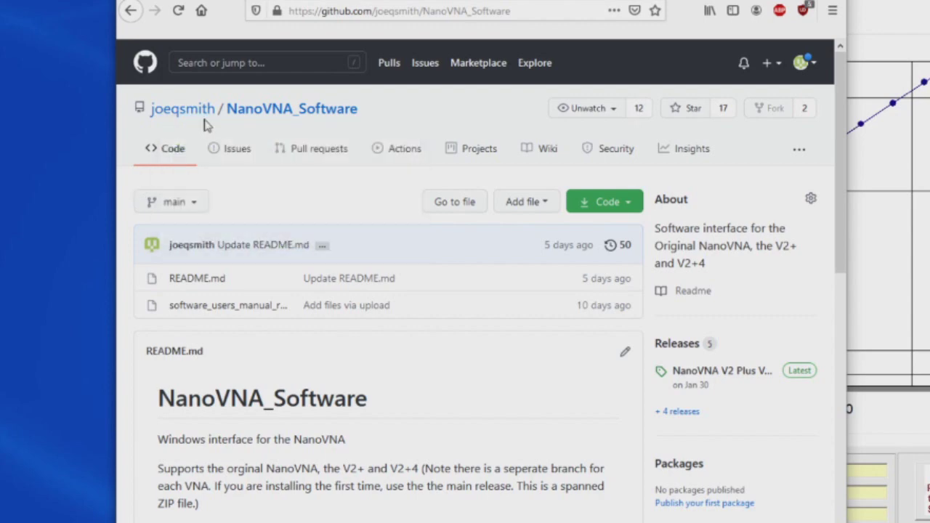
- Open the latest NanoVNA V2 Plus release from the NanoVNA_Software repository and go to its downloadable assets
click(156, 111)
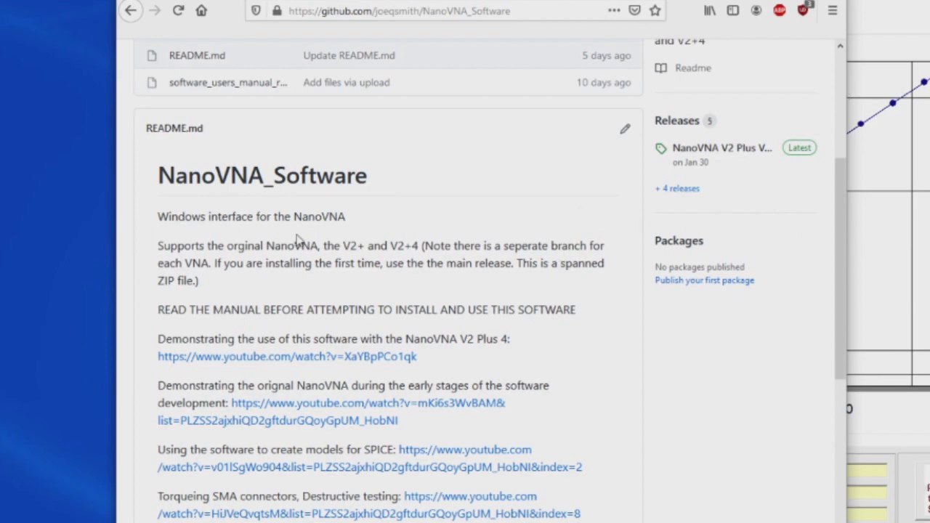
scroll(378, 296, down, 1)
click(805, 154)
scroll(525, 334, down, 6)
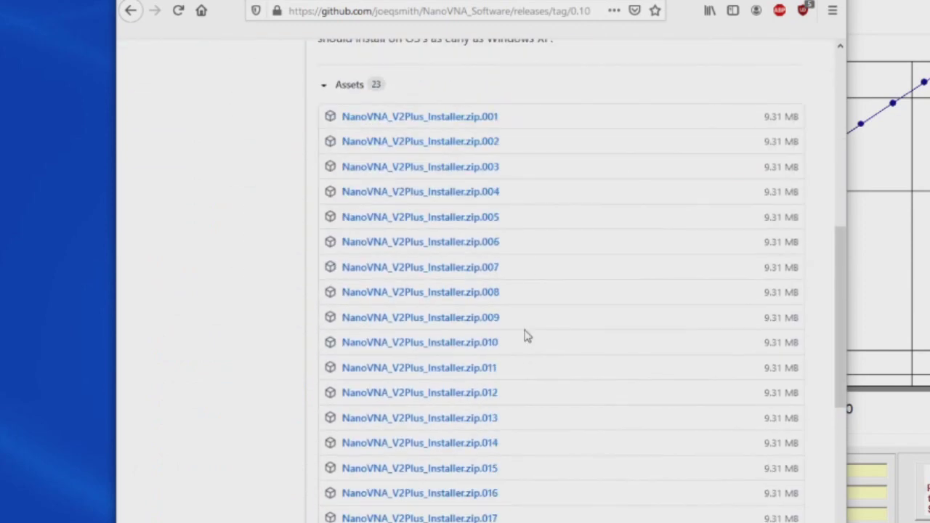
- Examine the Ver 0.10 release notes and the split installer ZIP files, and return to the repository's main page
scroll(526, 334, down, 4)
scroll(525, 334, up, 8)
scroll(526, 335, down, 6)
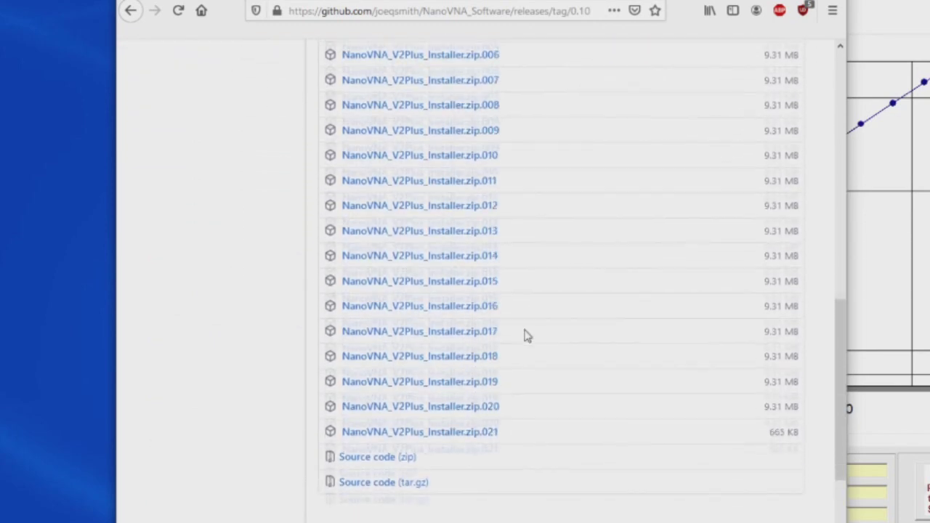
scroll(527, 335, up, 5)
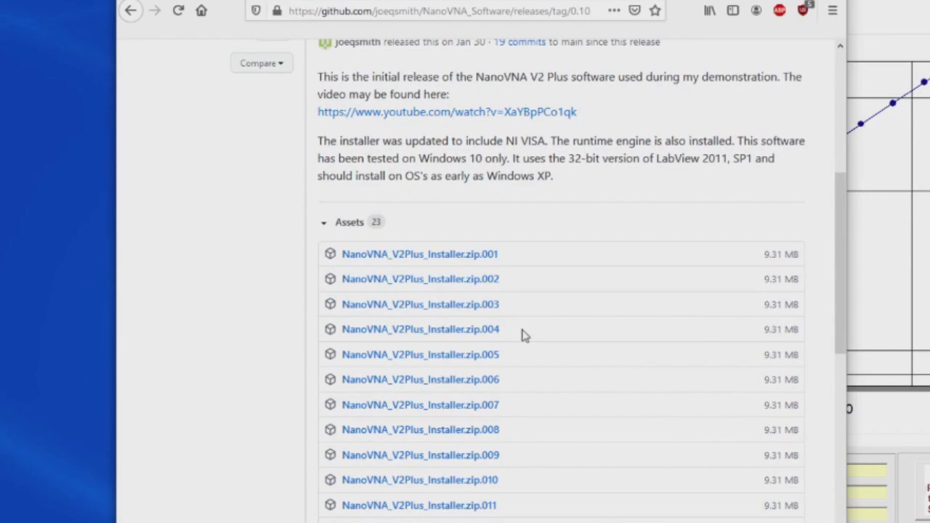
scroll(526, 334, down, 3)
scroll(525, 335, up, 6)
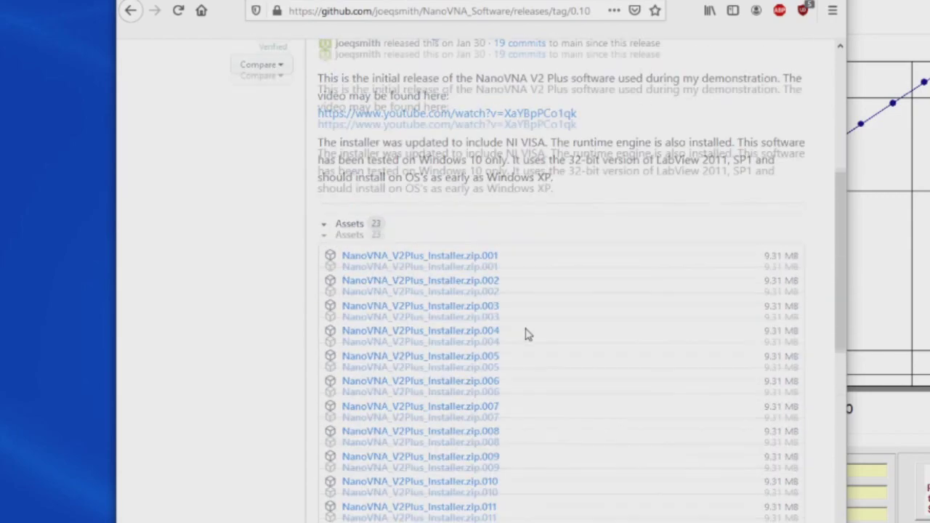
scroll(527, 335, down, 5)
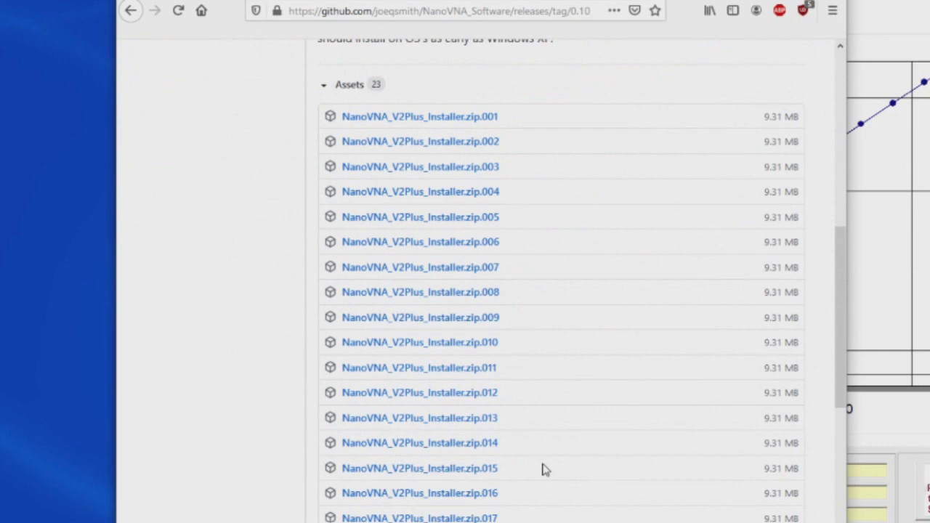
scroll(544, 470, up, 5)
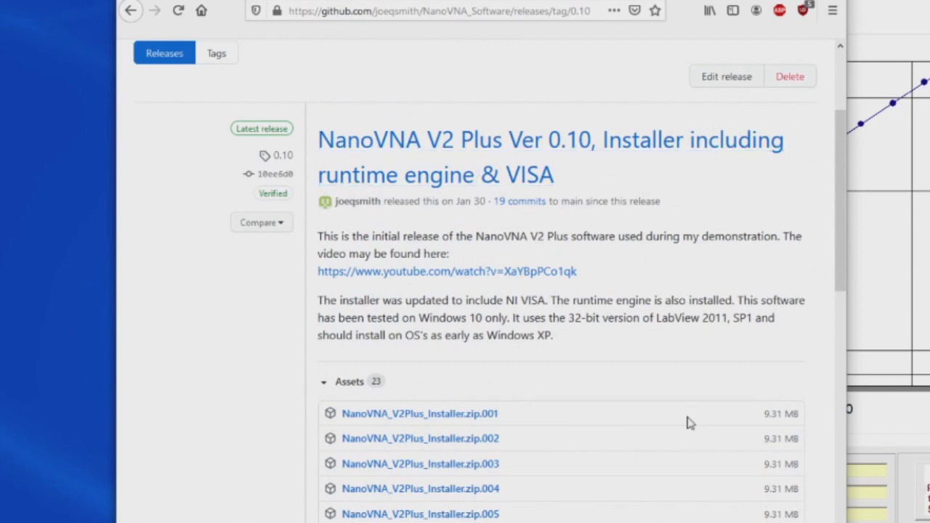
scroll(640, 429, down, 5)
scroll(639, 428, up, 4)
scroll(639, 429, down, 2)
key(alt+Left)
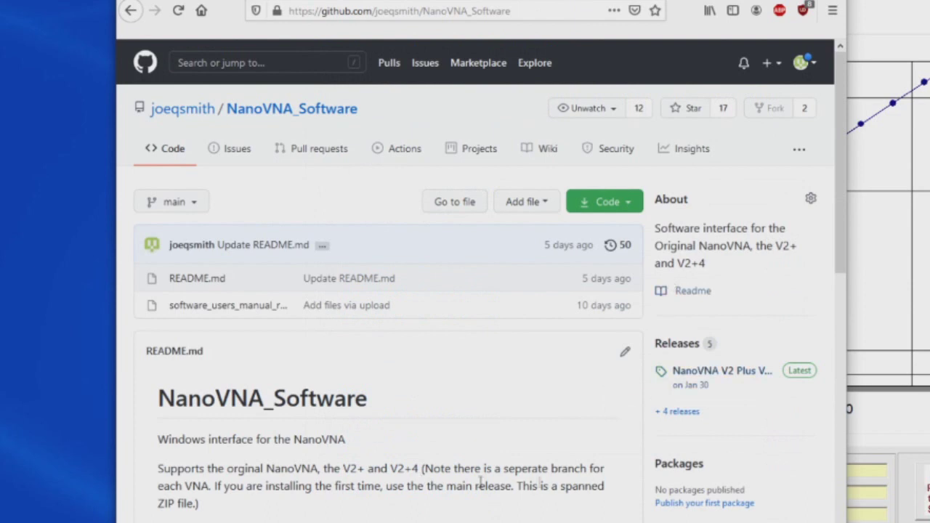
- View the contents of the NanoVNA branch and switch to the NanoVNA_V2Plus branch
click(198, 209)
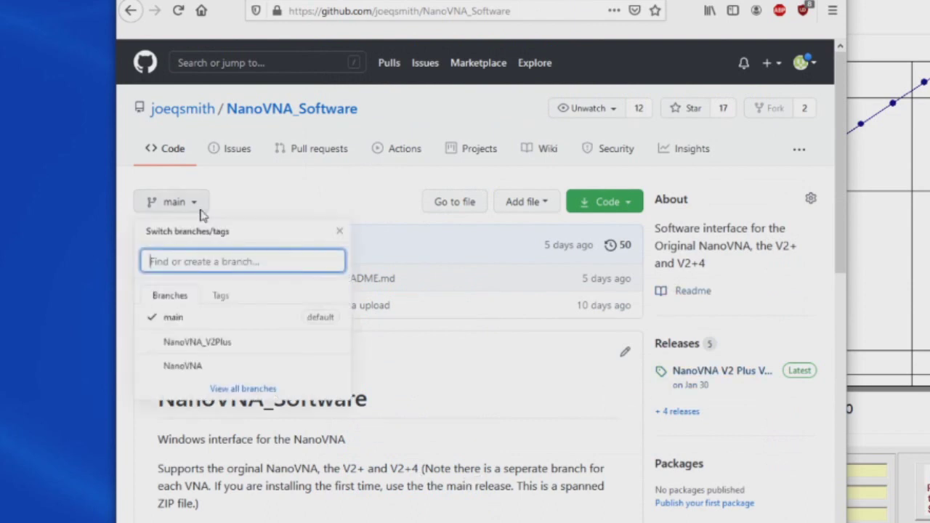
click(187, 367)
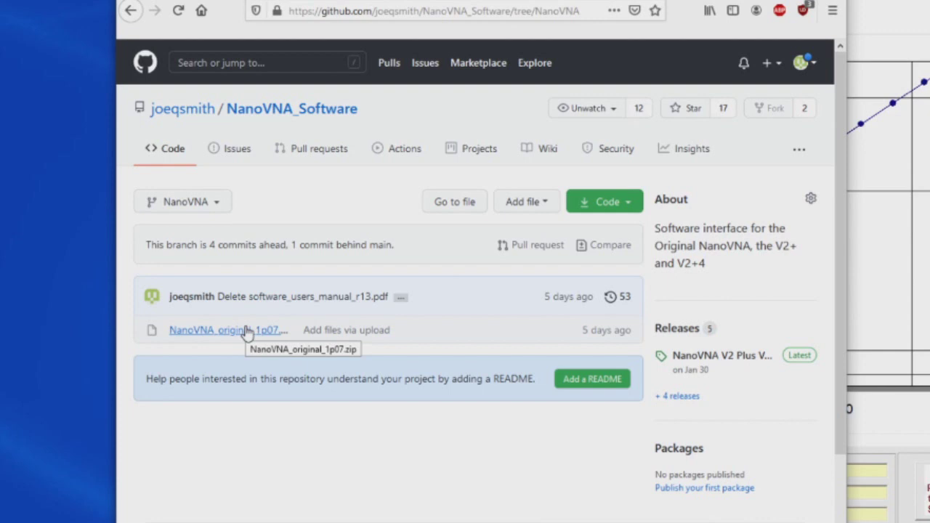
click(212, 203)
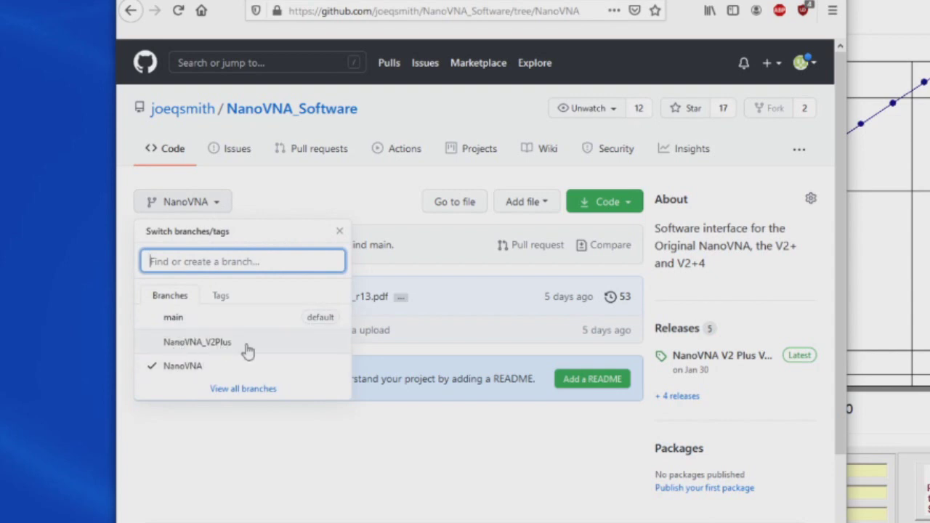
click(215, 350)
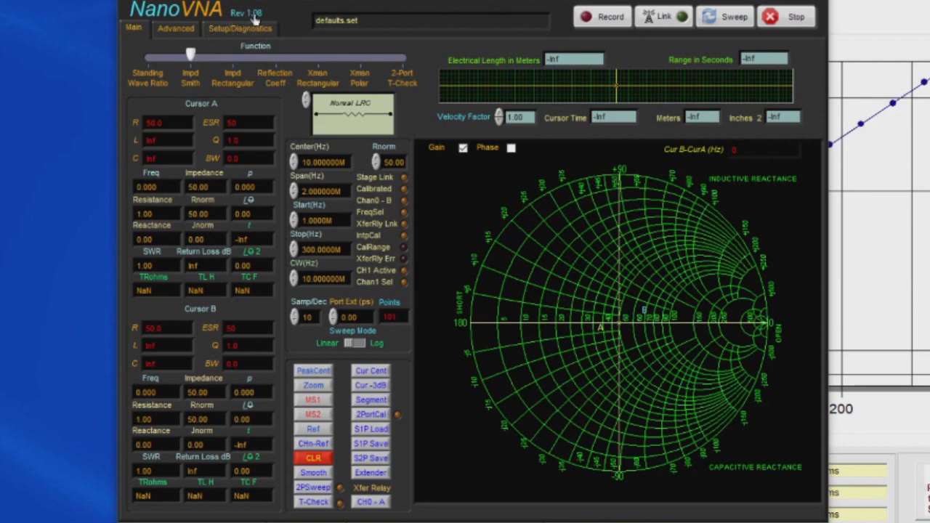
- Link the NanoVNA software to the analyzer and zoom in on the crystal's transmission peak near 10 MHz until the span is 500 Hz
click(666, 19)
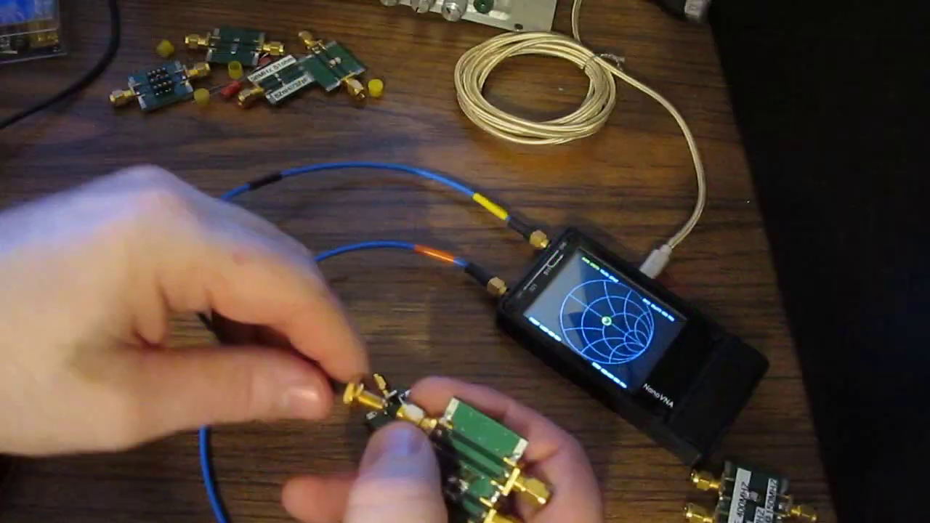
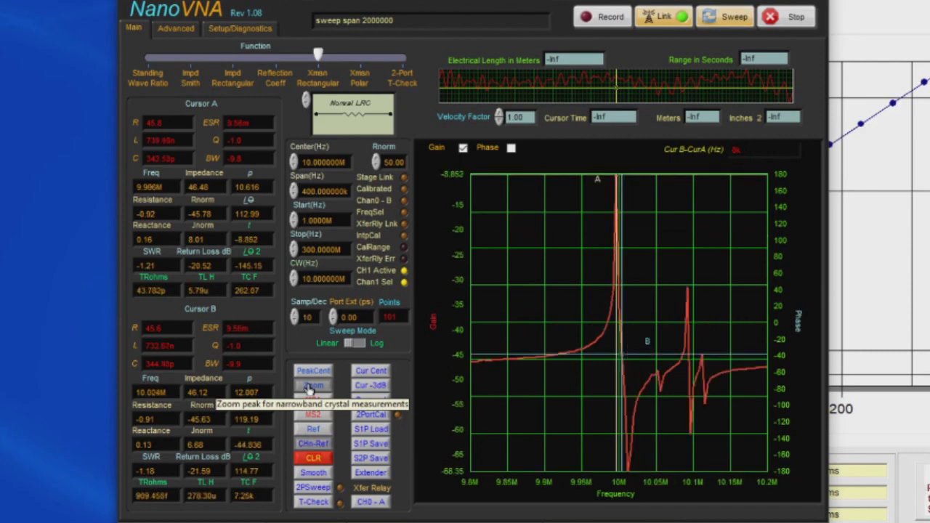
click(310, 388)
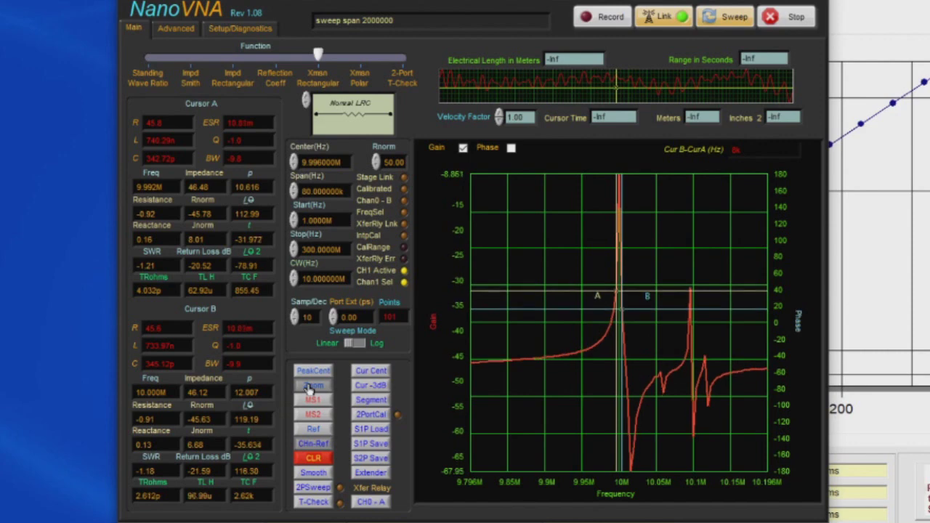
click(310, 387)
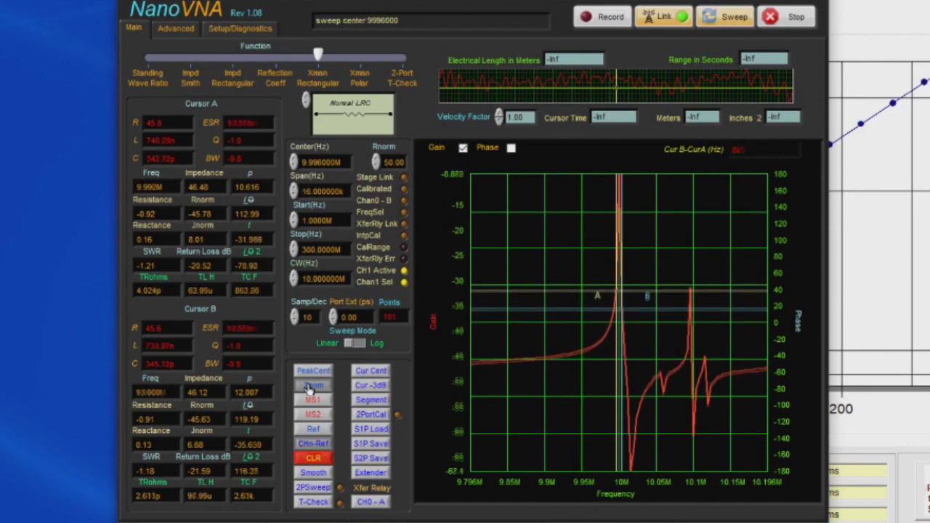
click(310, 387)
click(311, 387)
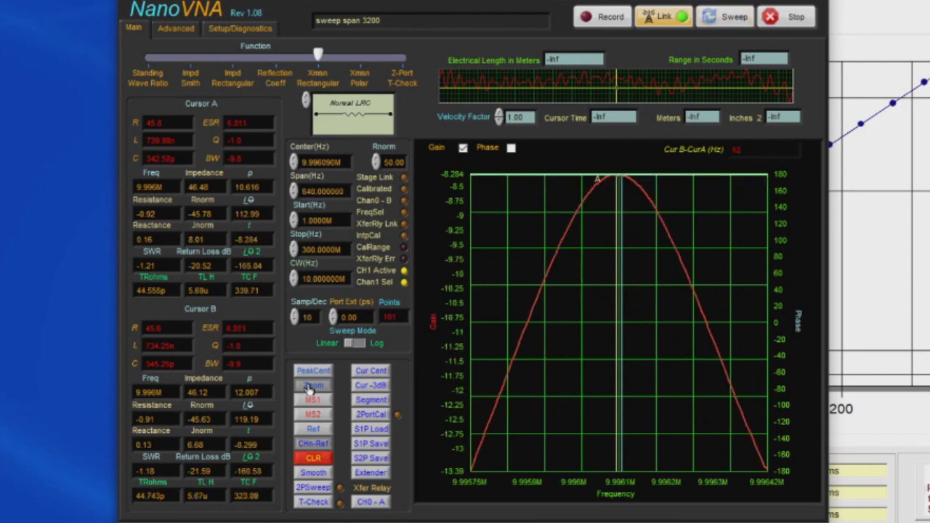
click(310, 387)
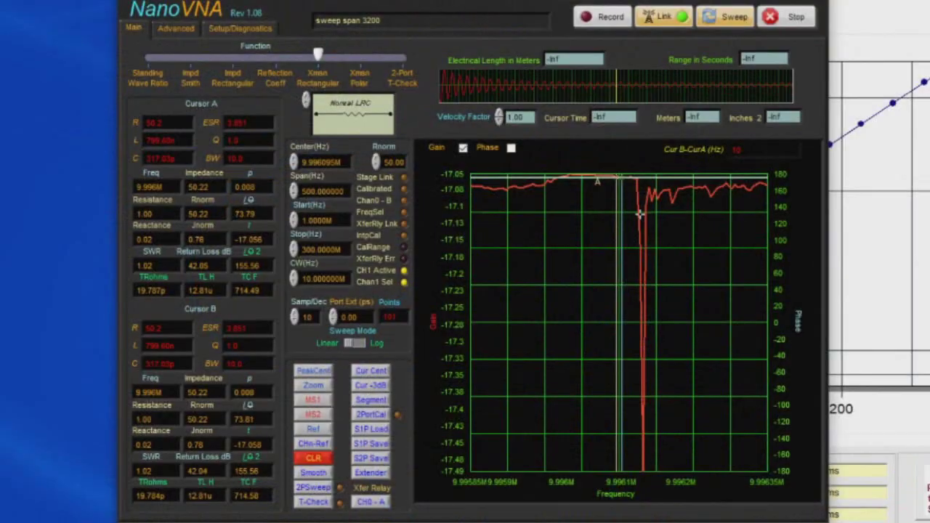
- Normalize the transmission trace to the reference measured over the narrow sweep
click(317, 445)
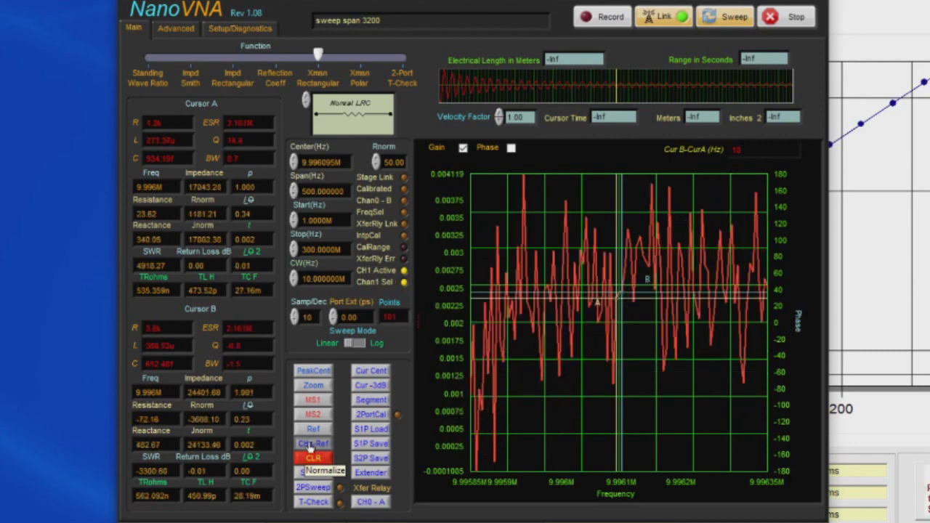
click(312, 456)
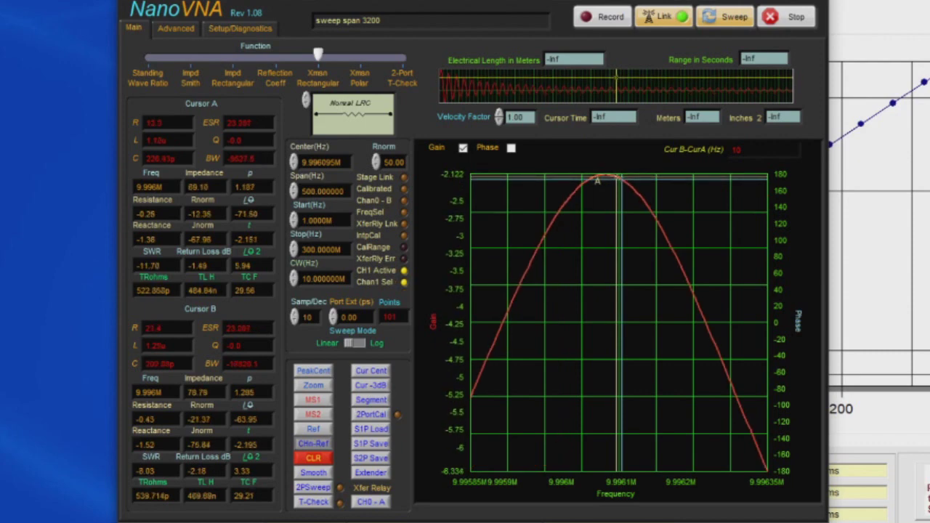
- Bring up the crystal parameters and clear the accumulated series frequency chart before and after the C0 capacitance measurement
click(172, 30)
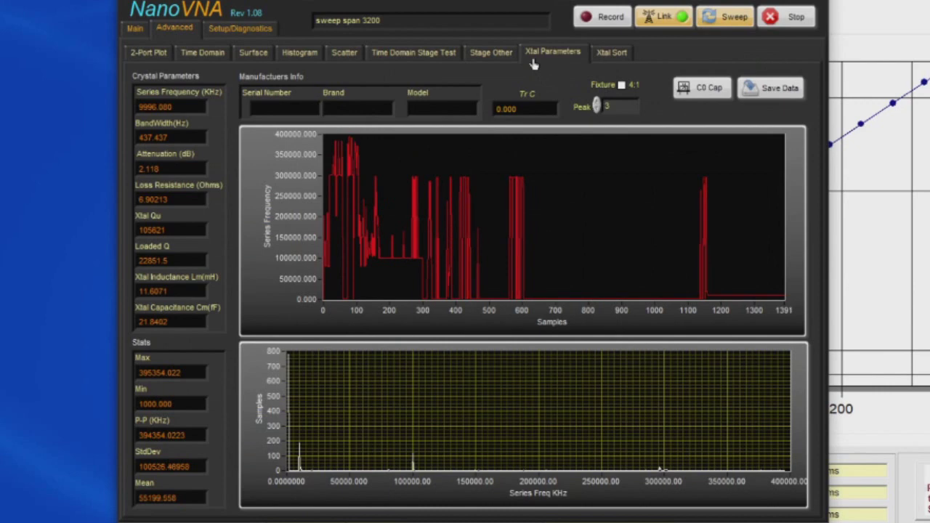
right_click(577, 207)
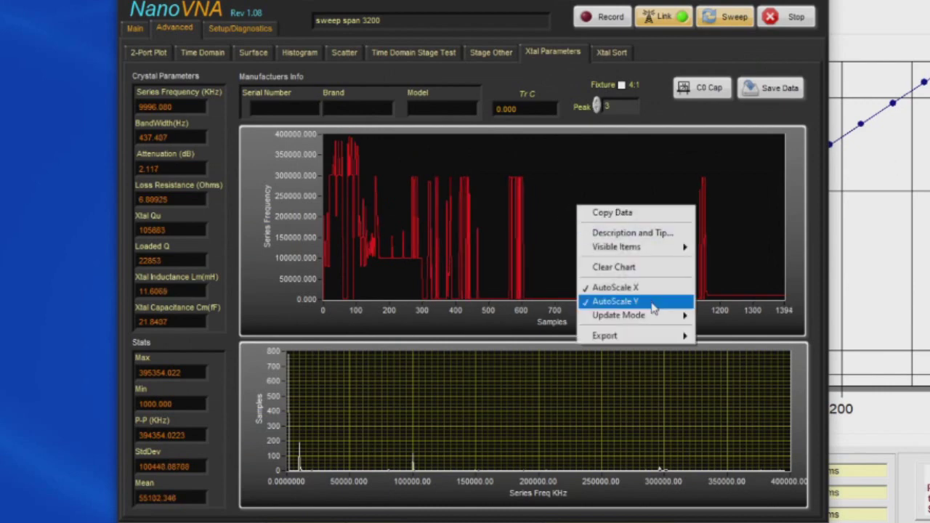
click(641, 266)
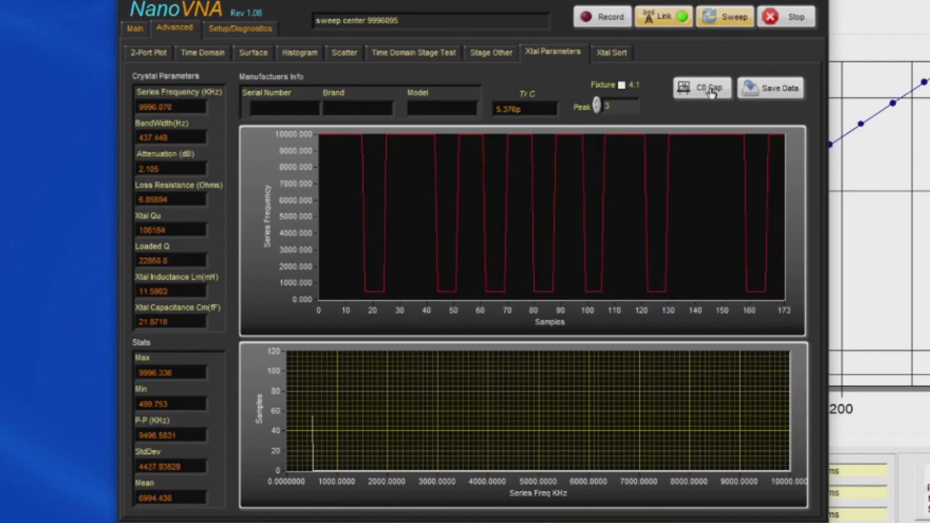
right_click(662, 183)
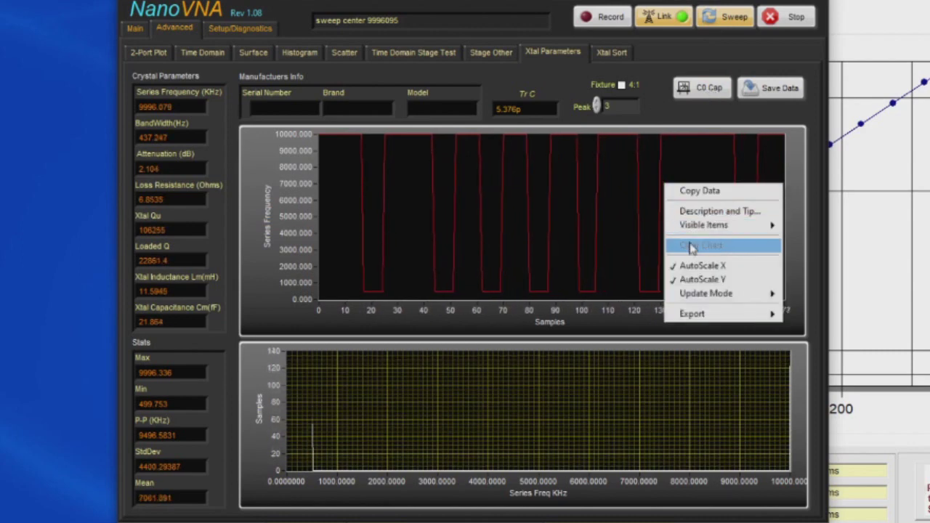
click(690, 246)
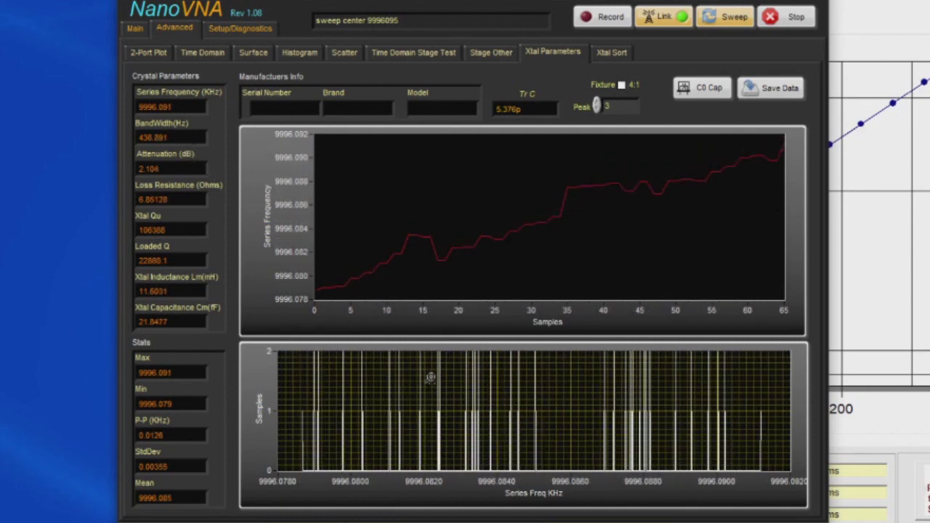
- Check the crystal's transmission peak on the main sweep plot and return to the crystal parameters
click(135, 29)
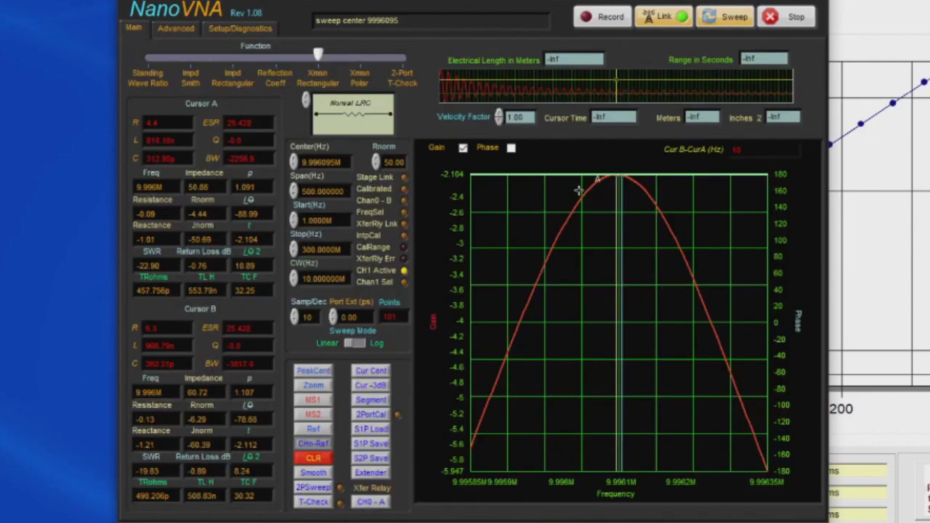
click(179, 29)
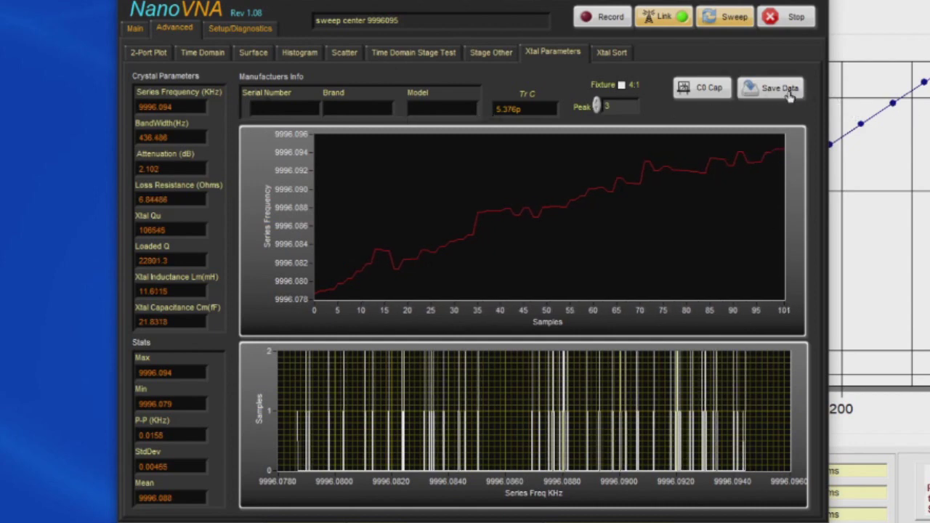
- Sort the saved crystal data file from the crystals folder with the number of poles set to 5
click(608, 53)
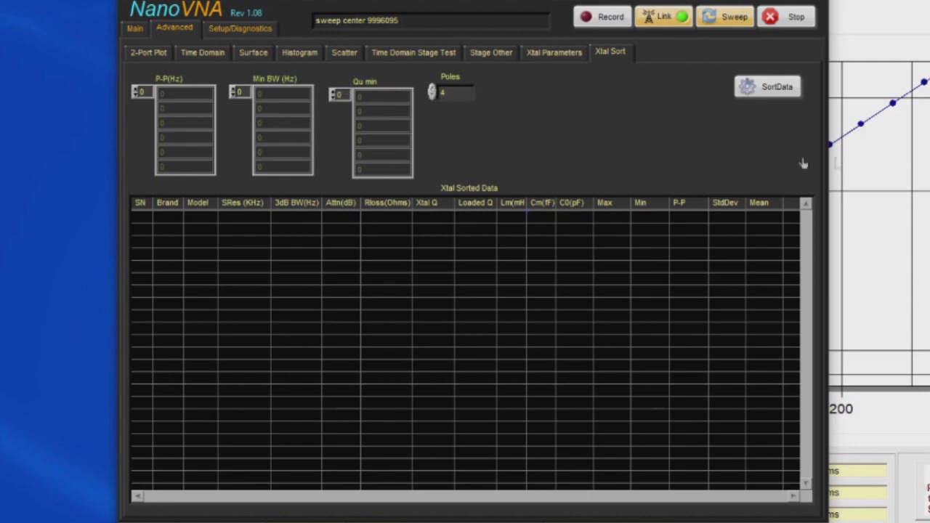
click(432, 90)
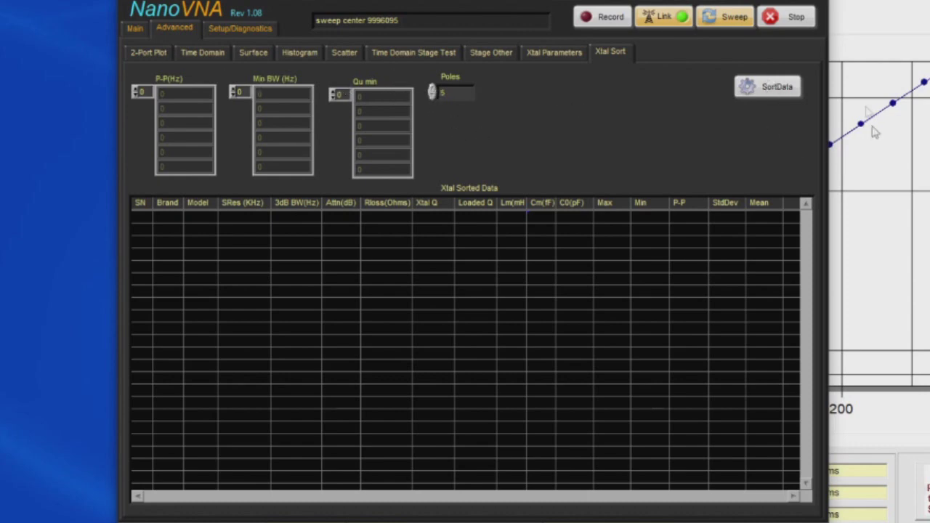
click(766, 87)
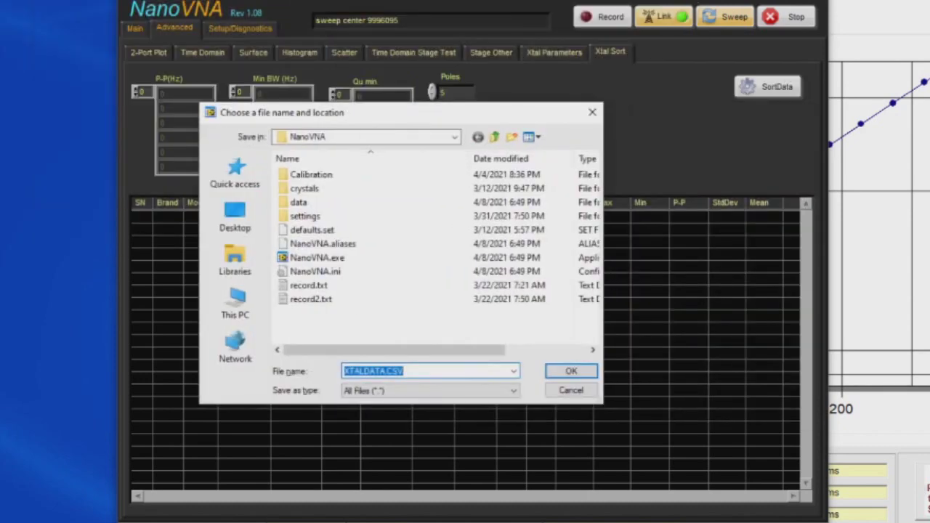
click(313, 202)
double_click(311, 188)
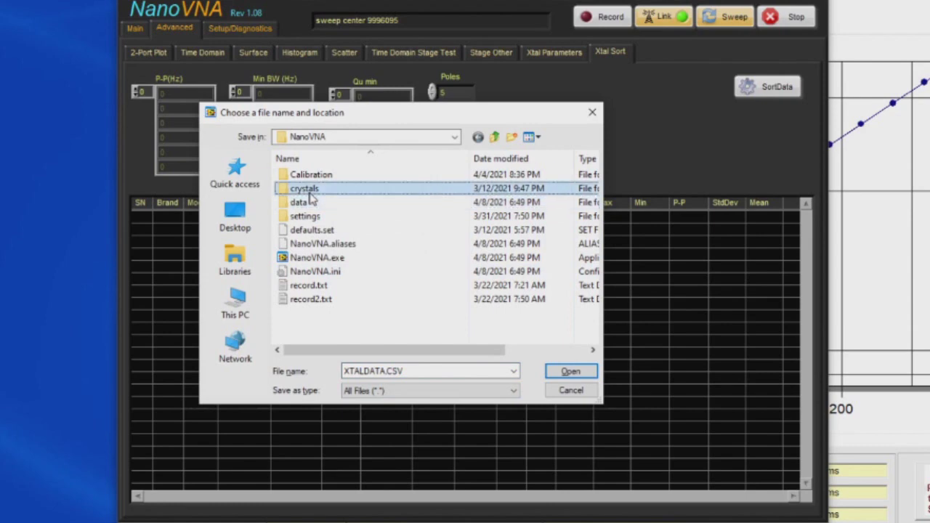
double_click(318, 177)
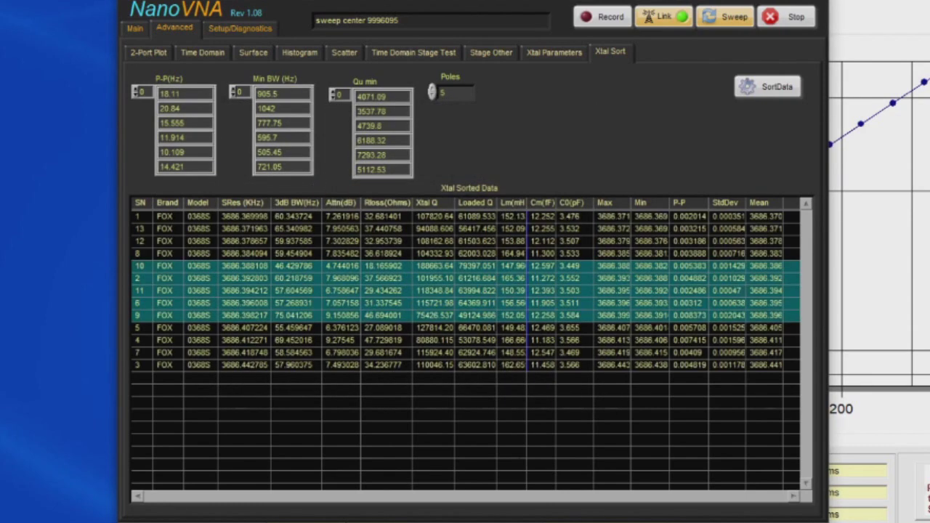